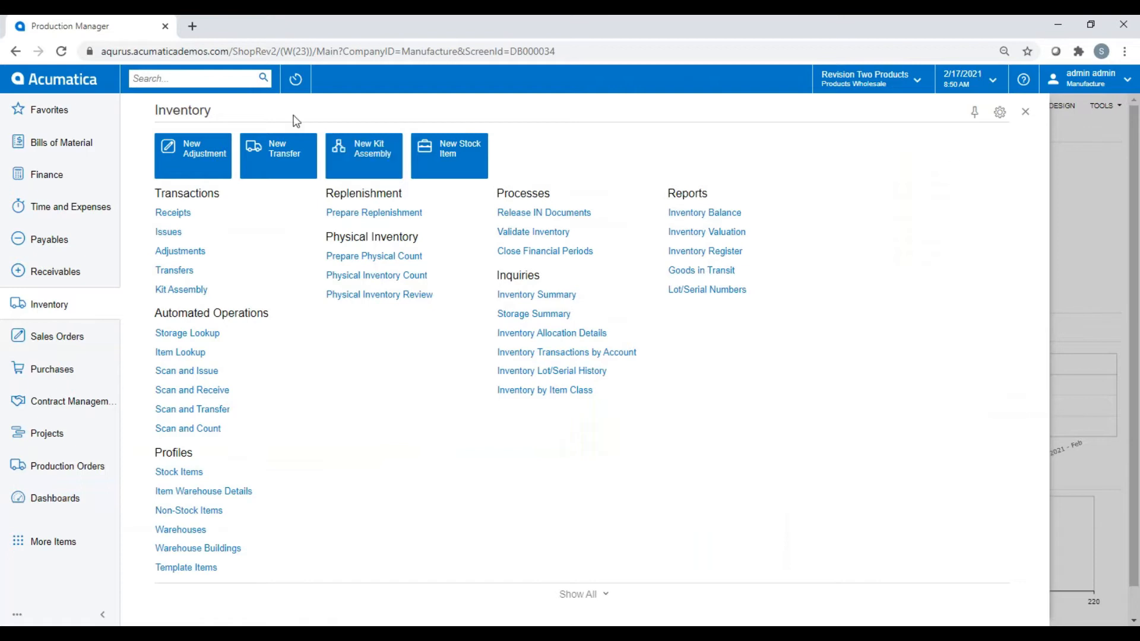
Search the system for "panel" and open the finished good PANEL stock item record
left_click(200, 79)
type("panel")
key("Return")
left_click(460, 113)
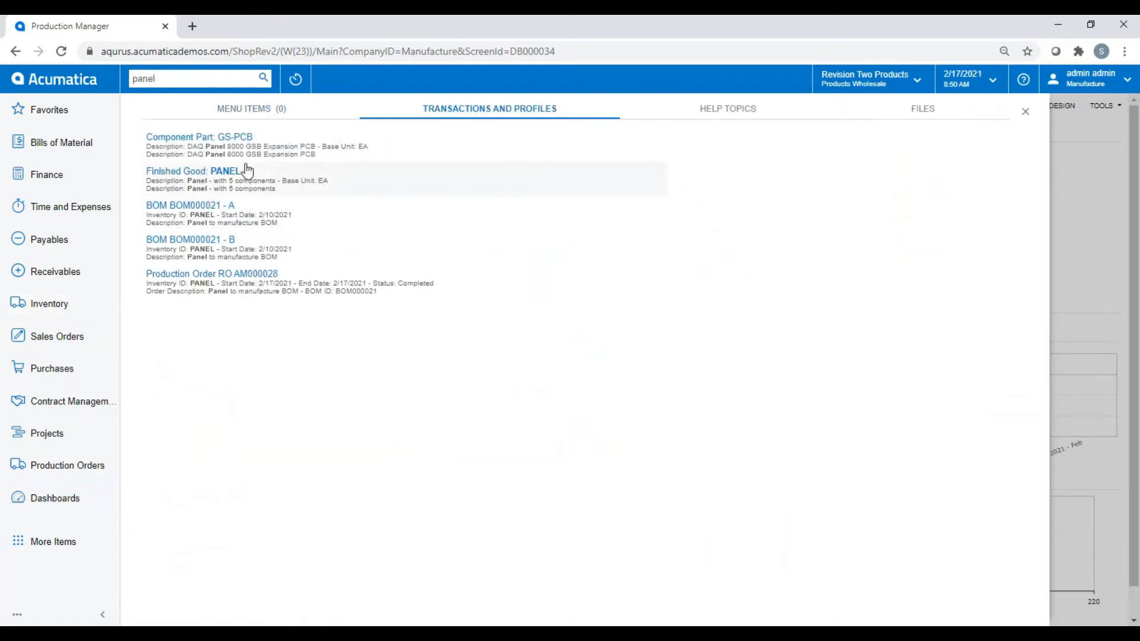
left_click(241, 191)
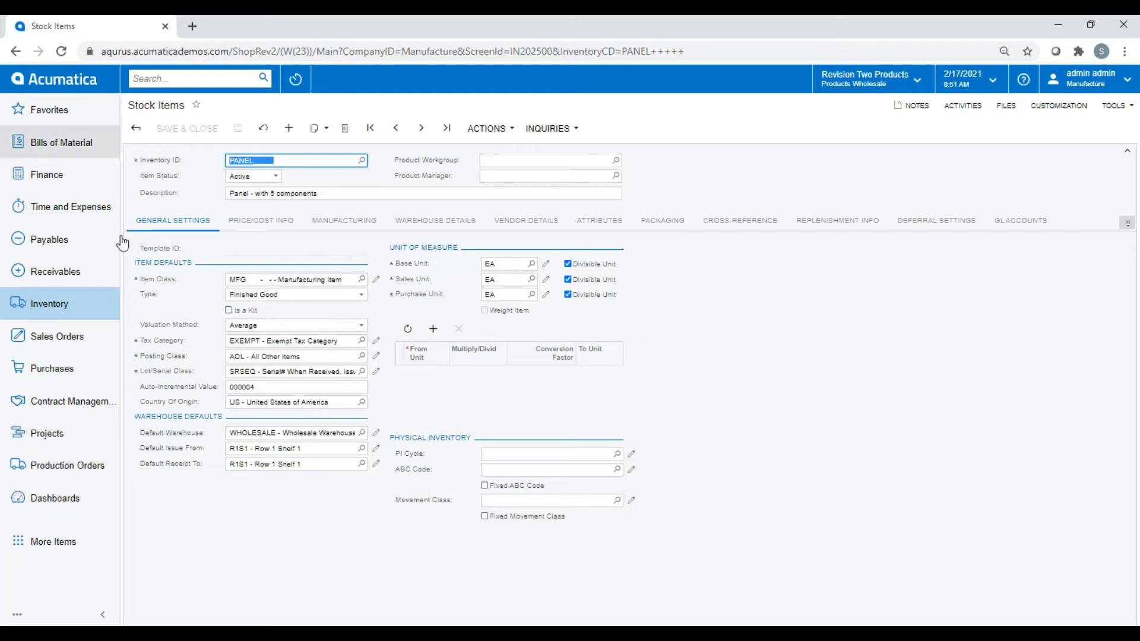
Create a new sales quote of order type QT for the customer Alta Ace (AACUSTOMER)
left_click(83, 348)
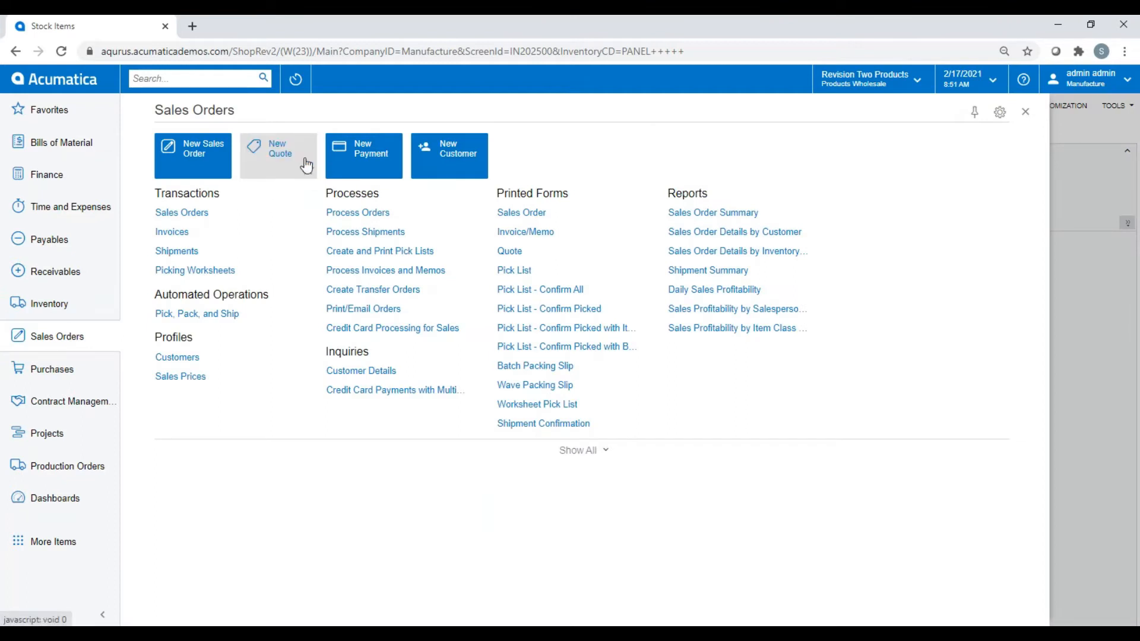
left_click(286, 156)
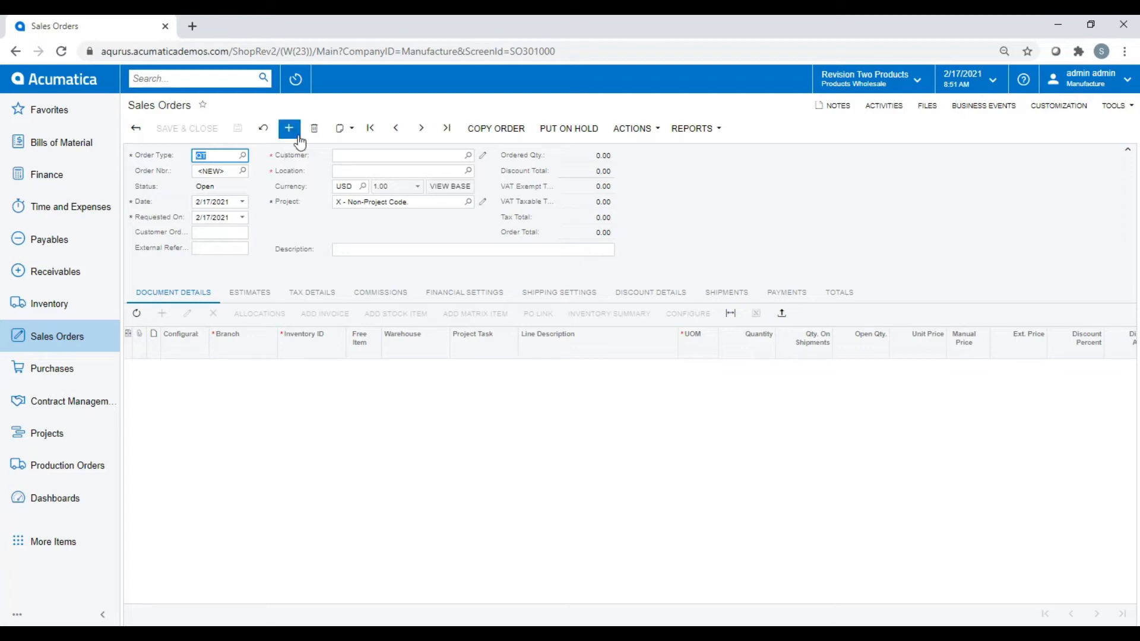
left_click(391, 156)
type("alta")
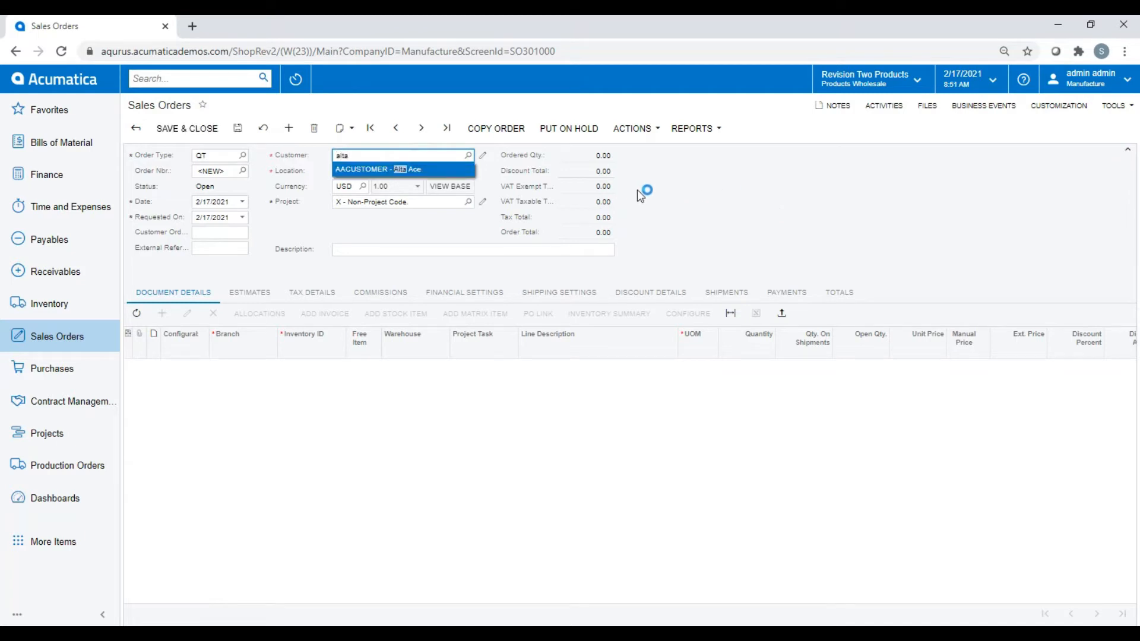
left_click(421, 179)
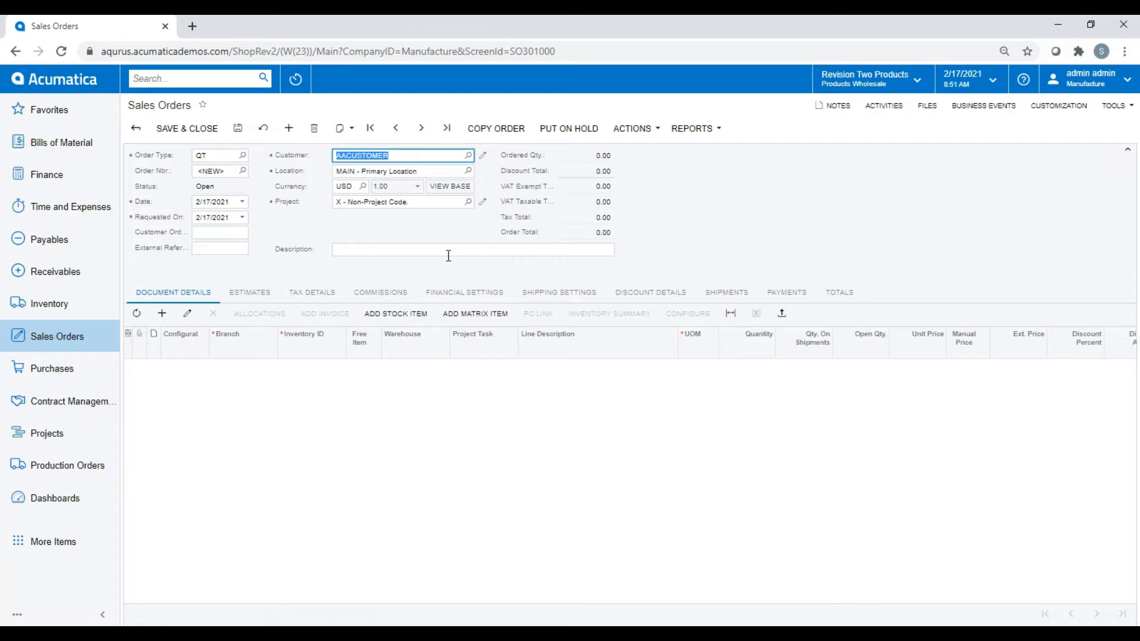
Add a line for the PANEL item with a quantity of 5 to the quote and save it
left_click(162, 313)
type("Panel")
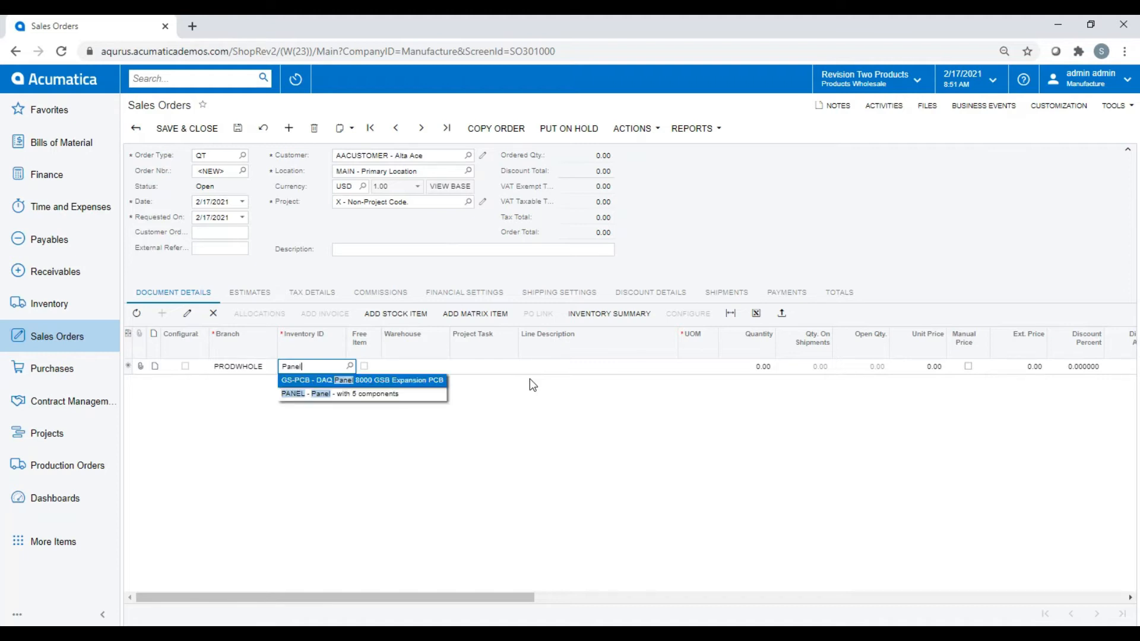
key("Down")
key("Tab")
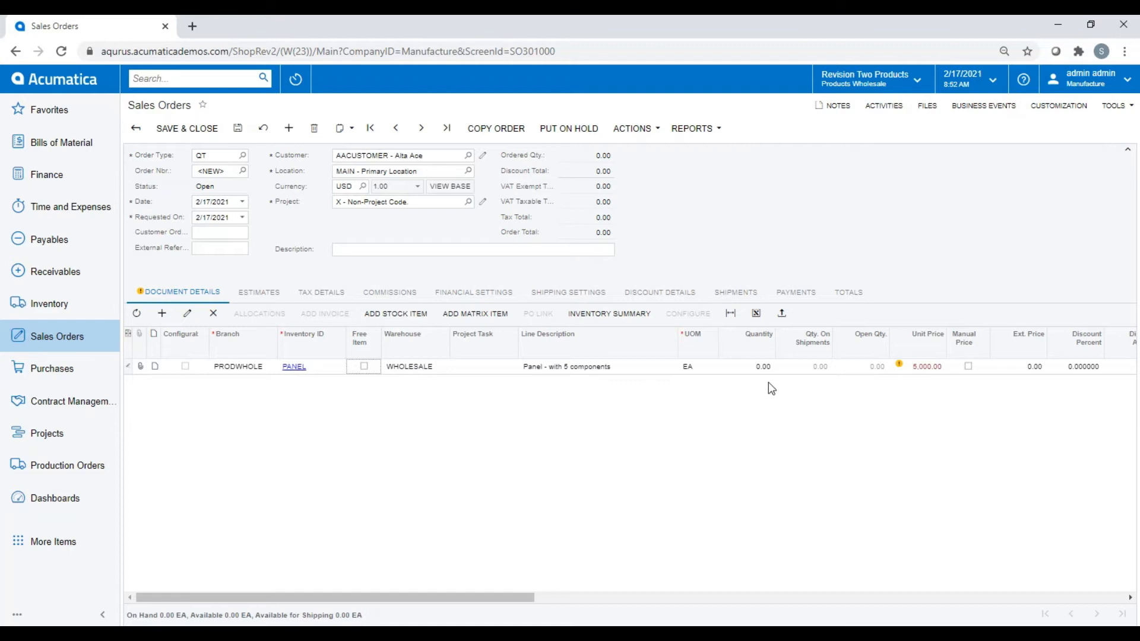
mouse_move(900, 366)
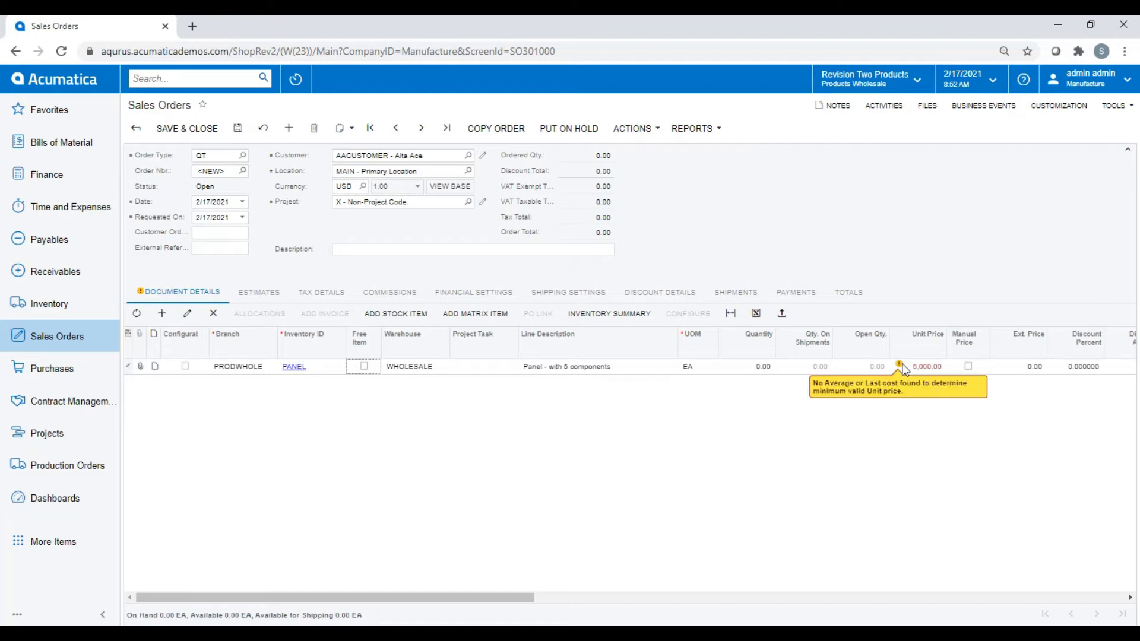
left_click(753, 366)
type("5")
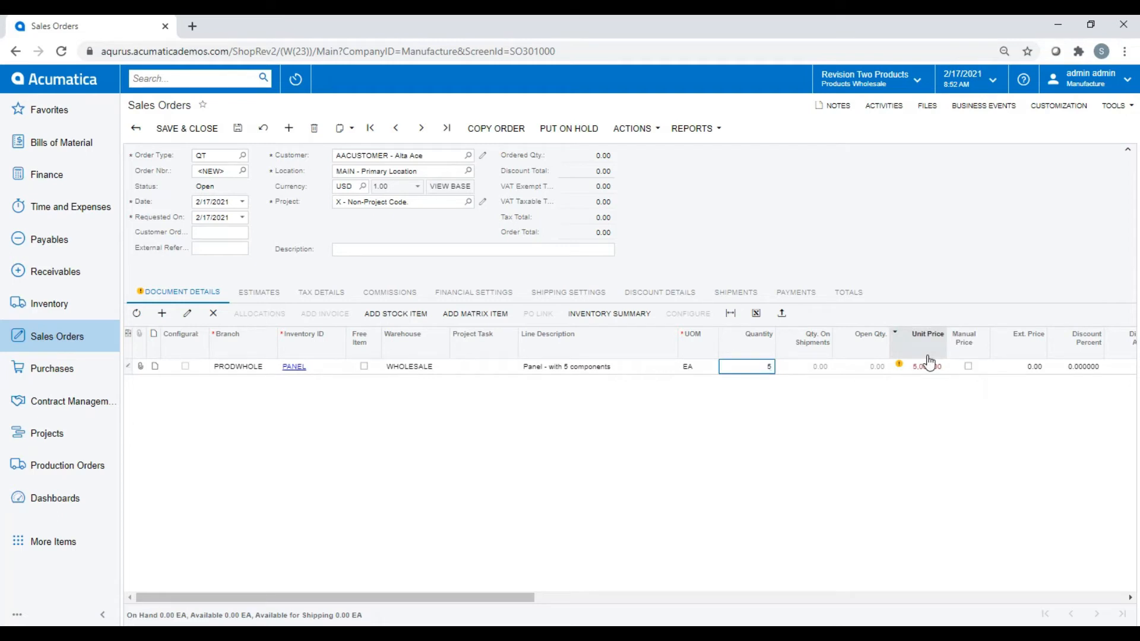
key("Tab")
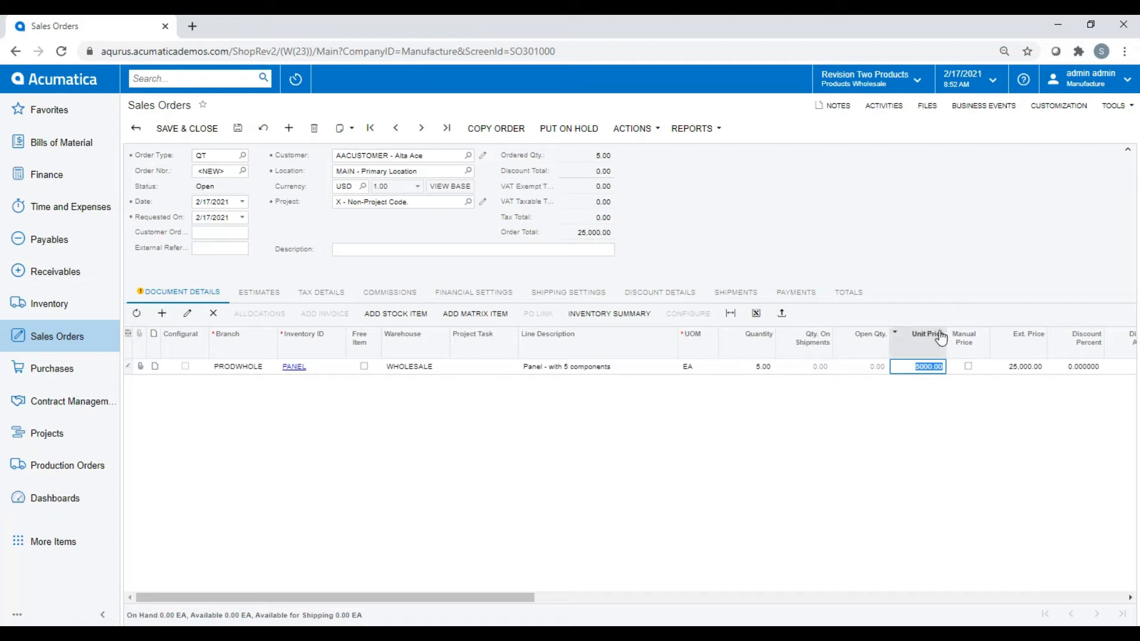
left_click(940, 398)
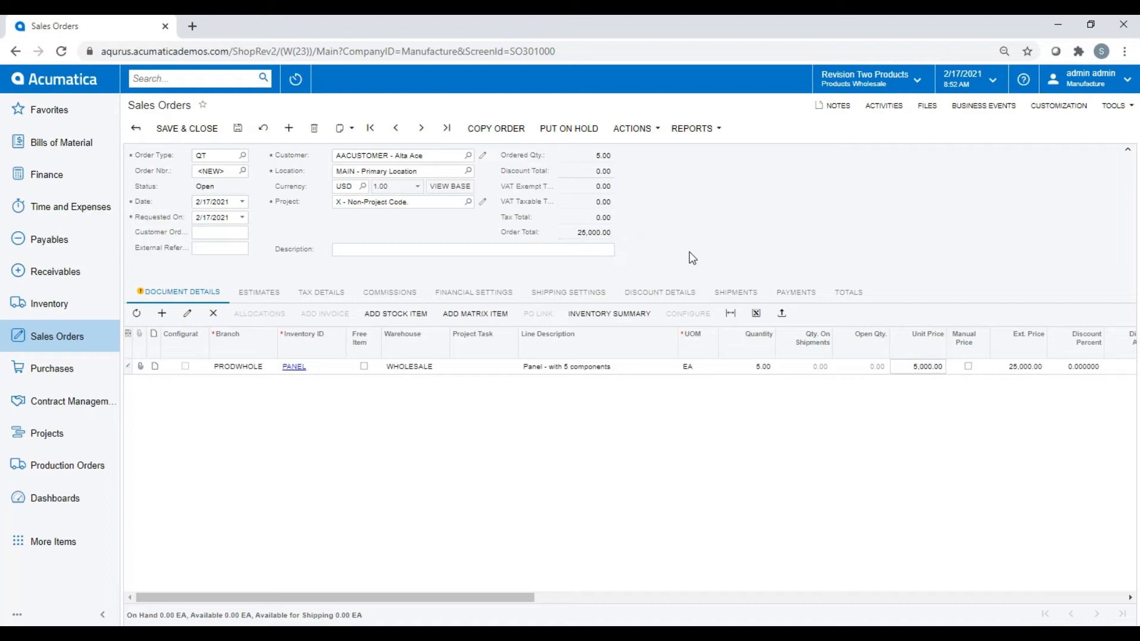
left_click(237, 127)
Generate the printable Sales Order/Quote report for the saved quote and check its export options
left_click(634, 143)
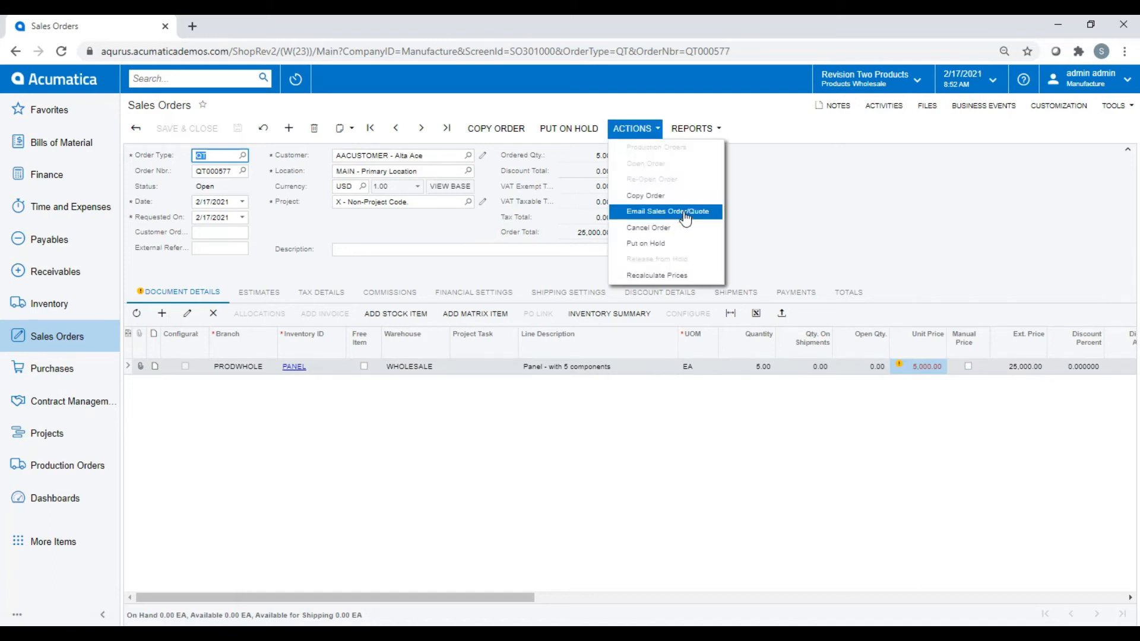
left_click(949, 155)
left_click(691, 128)
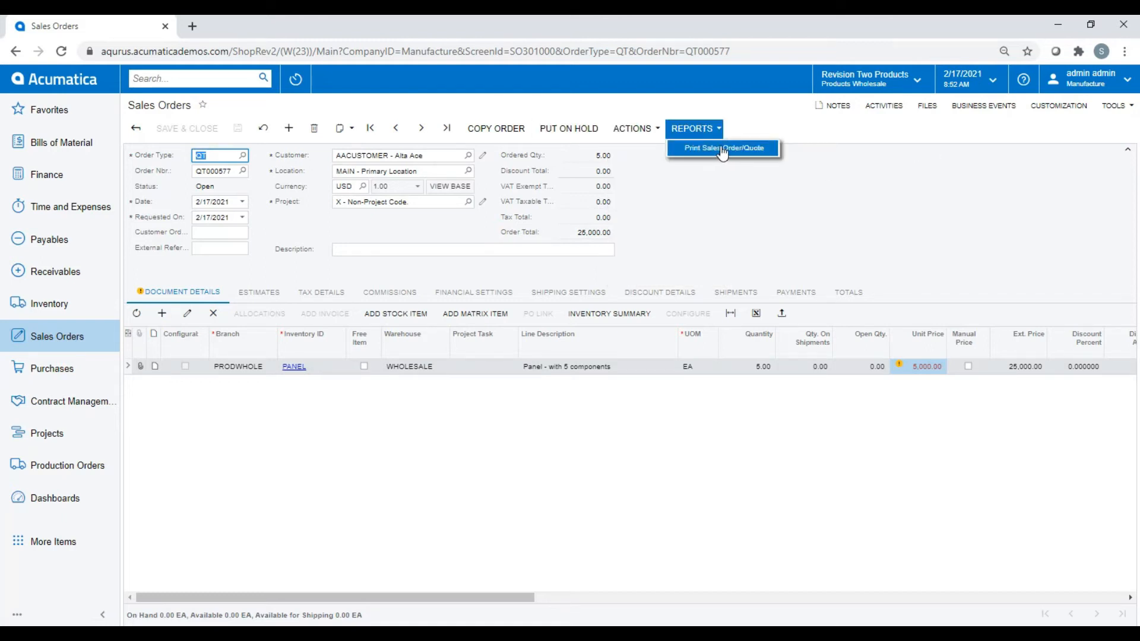
left_click(720, 152)
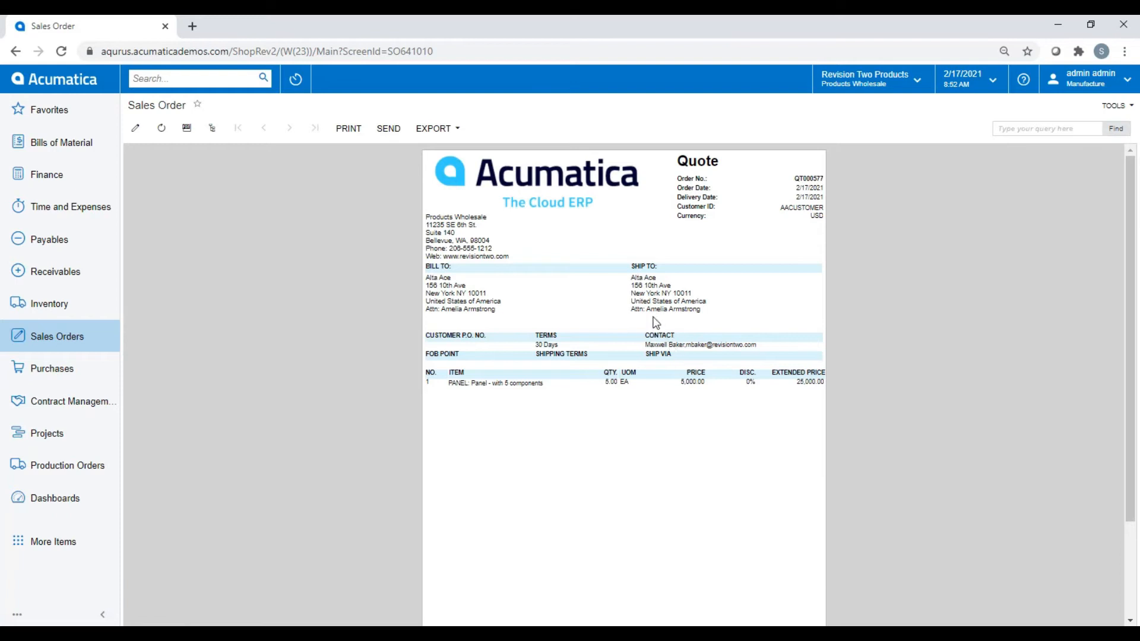
left_click(389, 131)
left_click(447, 132)
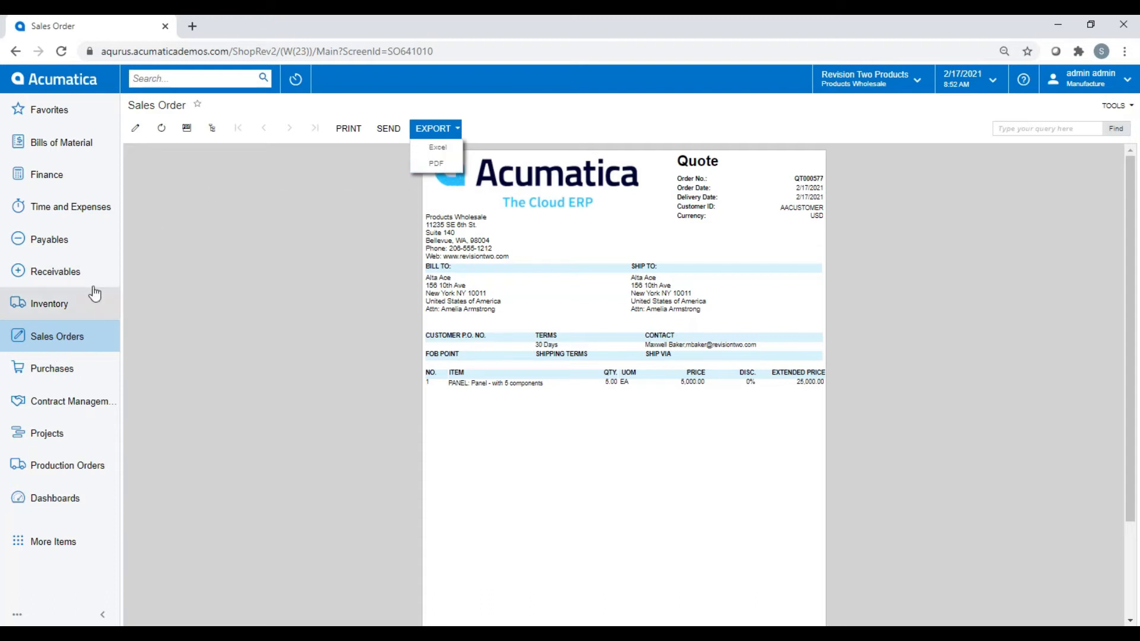
Return to the list of all sales orders and open the open Alta Ace quote dated 2/17/2021
left_click(80, 345)
left_click(501, 214)
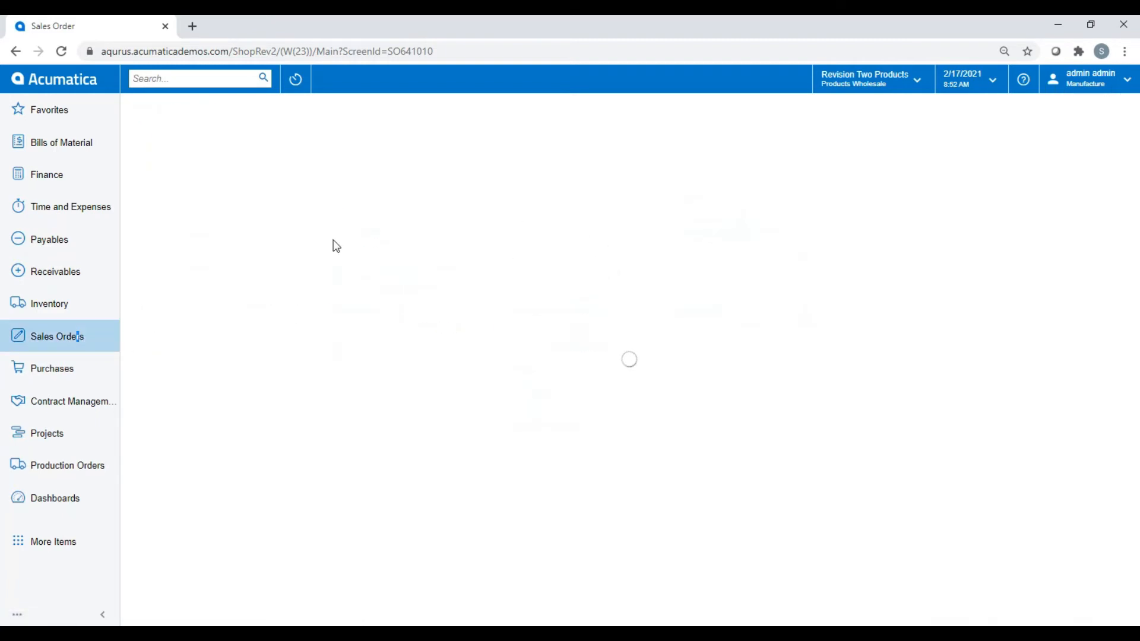
left_click(67, 348)
left_click(184, 215)
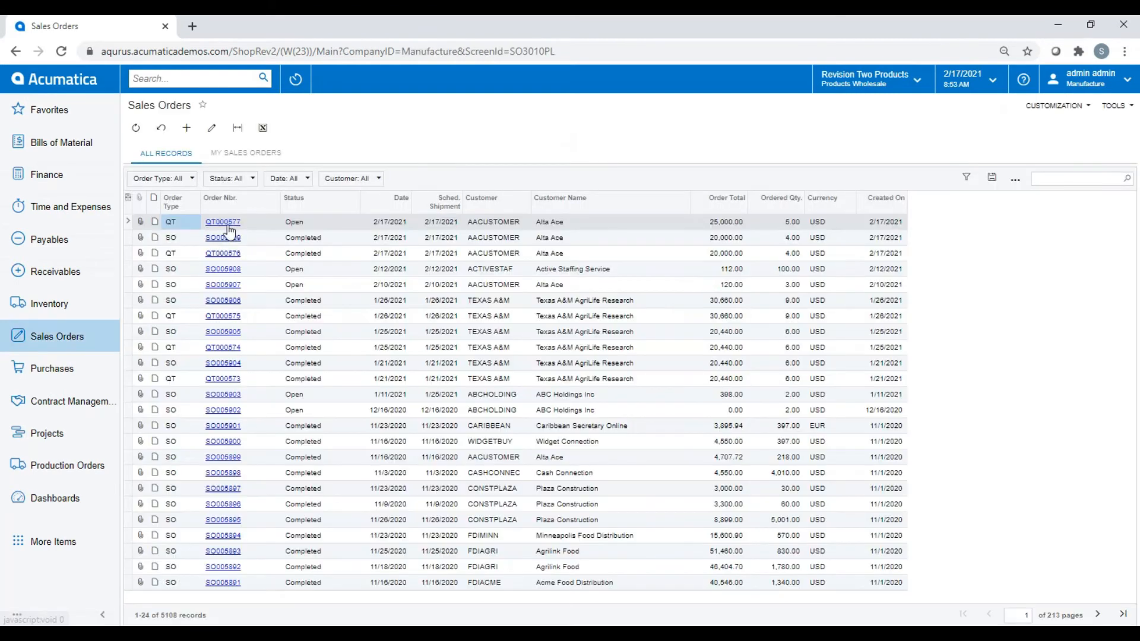
left_click(218, 223)
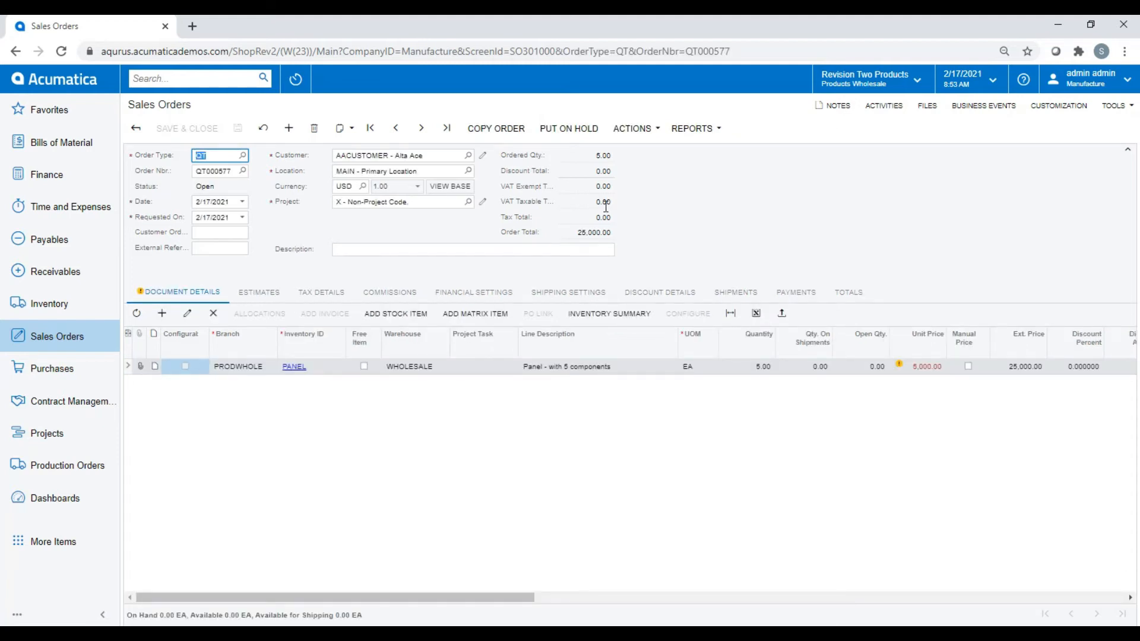
Copy the quote to a new sales order of type SO, recalculating unit prices and discounts, and save it
left_click(633, 135)
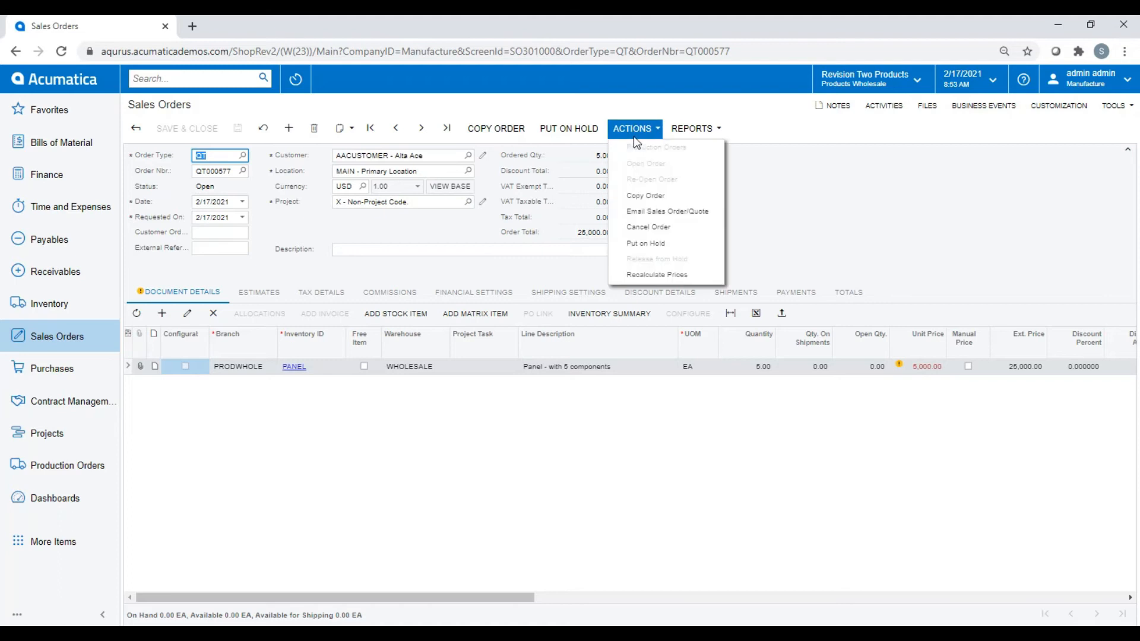
left_click(649, 195)
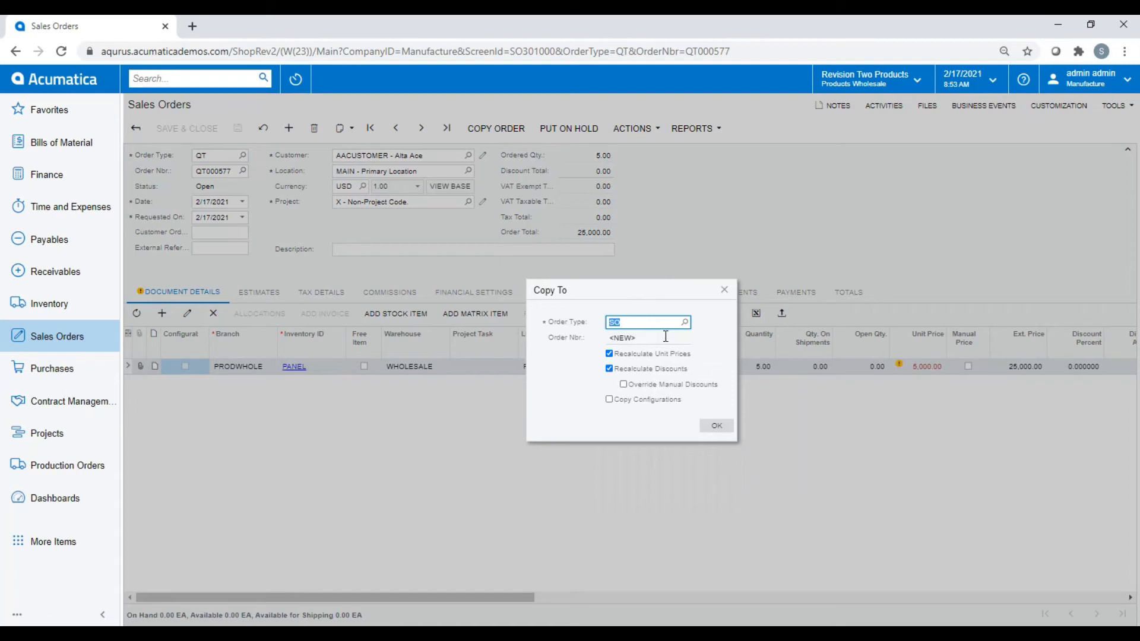
left_click(717, 426)
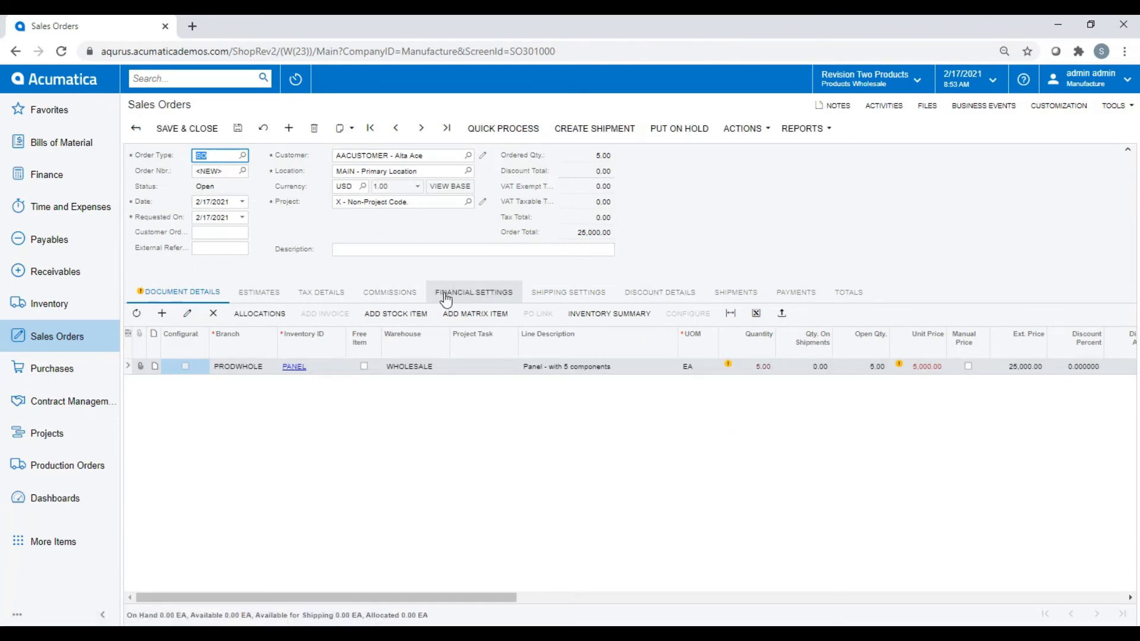
left_click(237, 128)
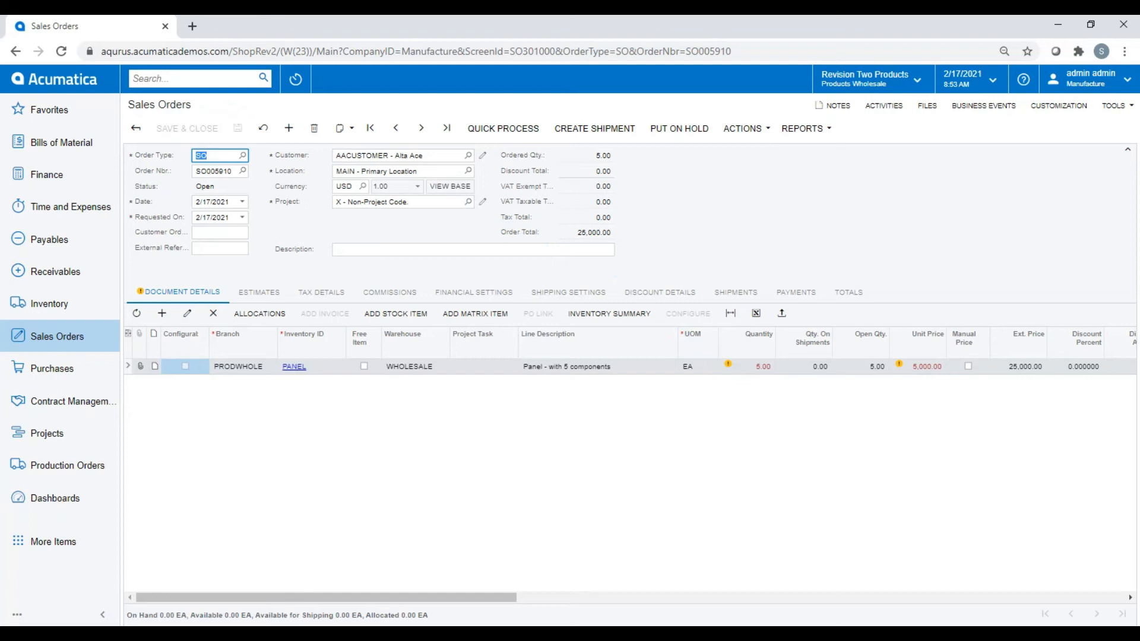
Attach the file 2ndtime_ERP.png to the sales order and check the list of attached files
left_click_drag(1078, 462, 754, 196)
left_click(929, 111)
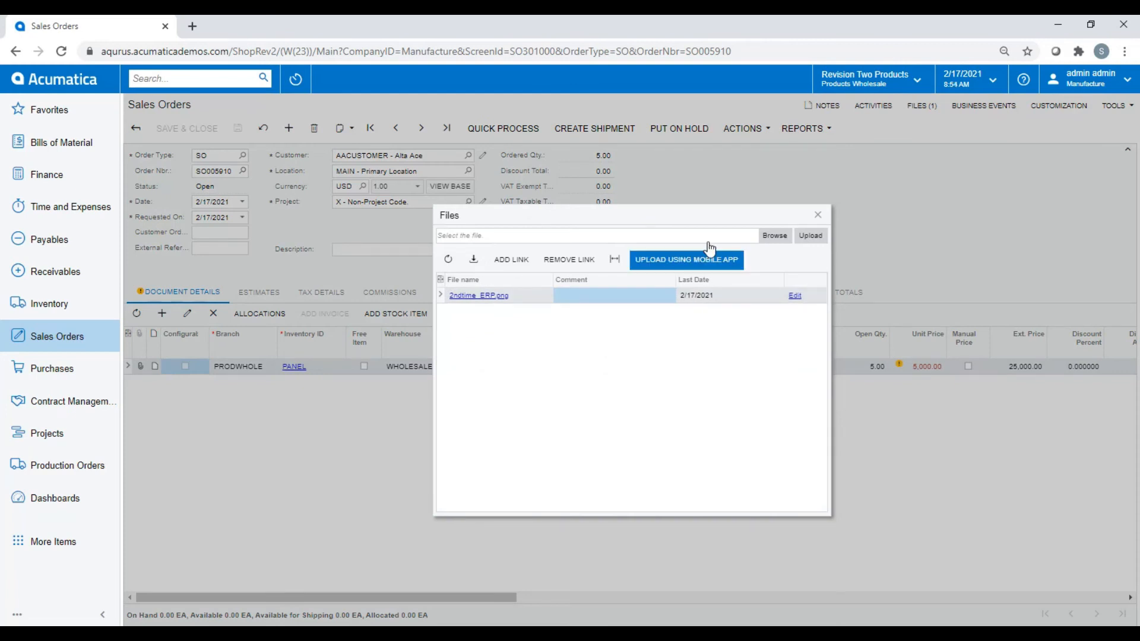
left_click(817, 215)
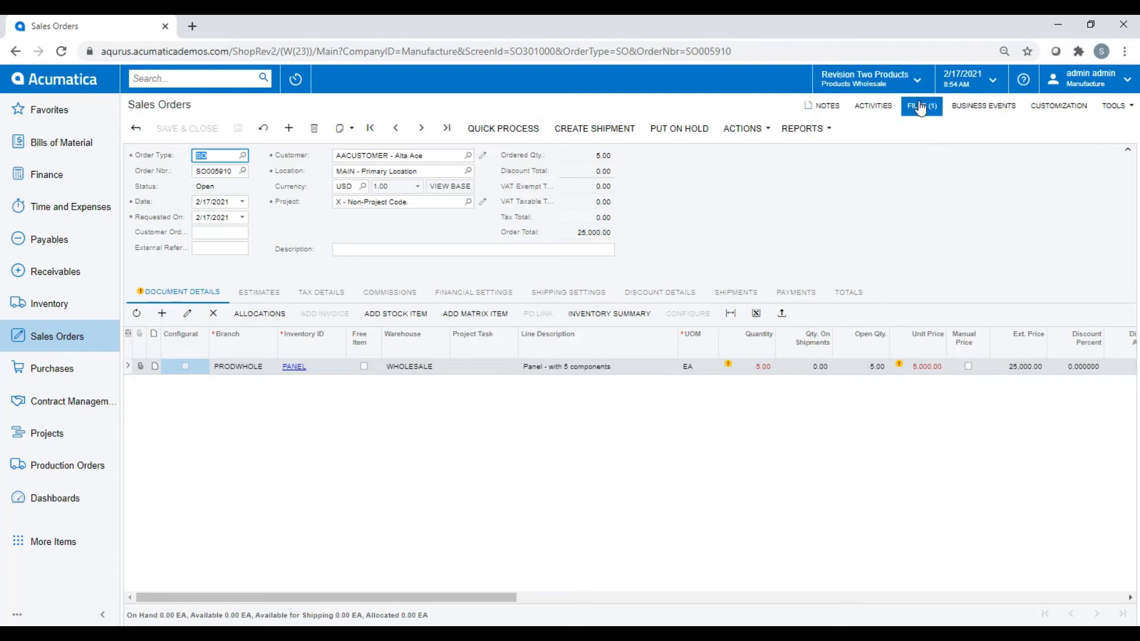
Add the note "new quote for customer" to the sales order and the note "Line level note" to its PANEL line
left_click(830, 109)
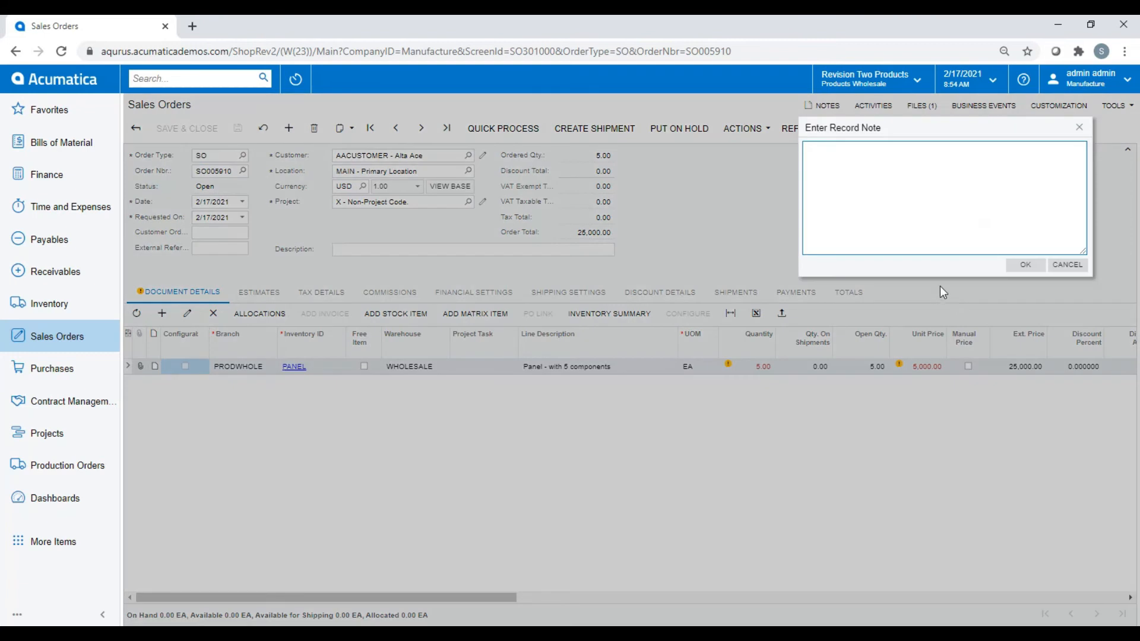
type("new quote for customer")
left_click(1025, 265)
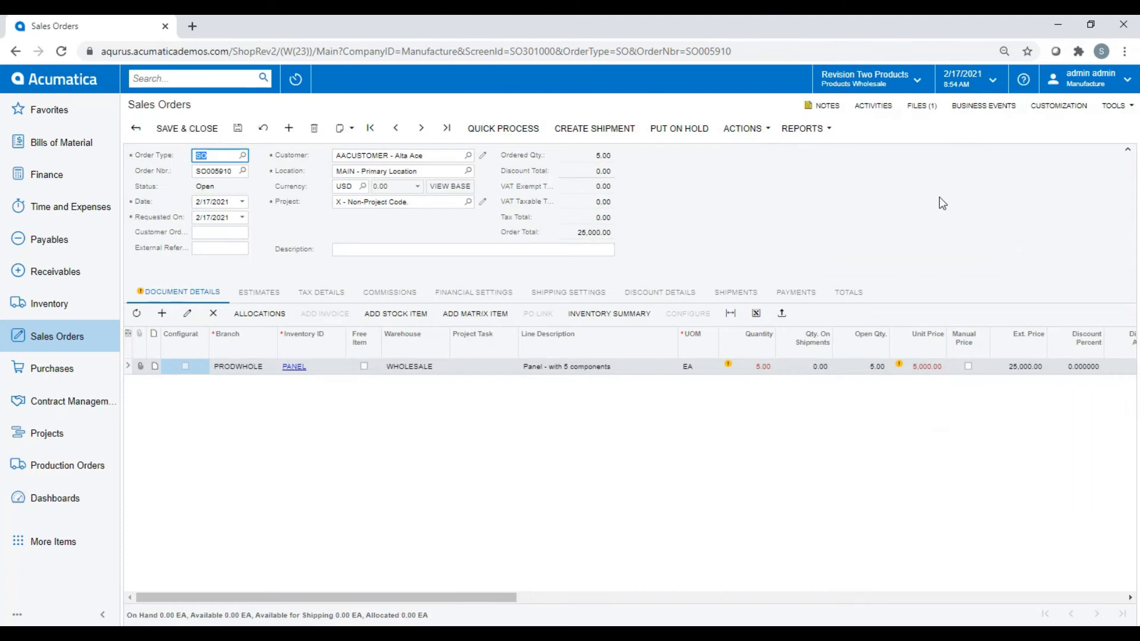
left_click(155, 367)
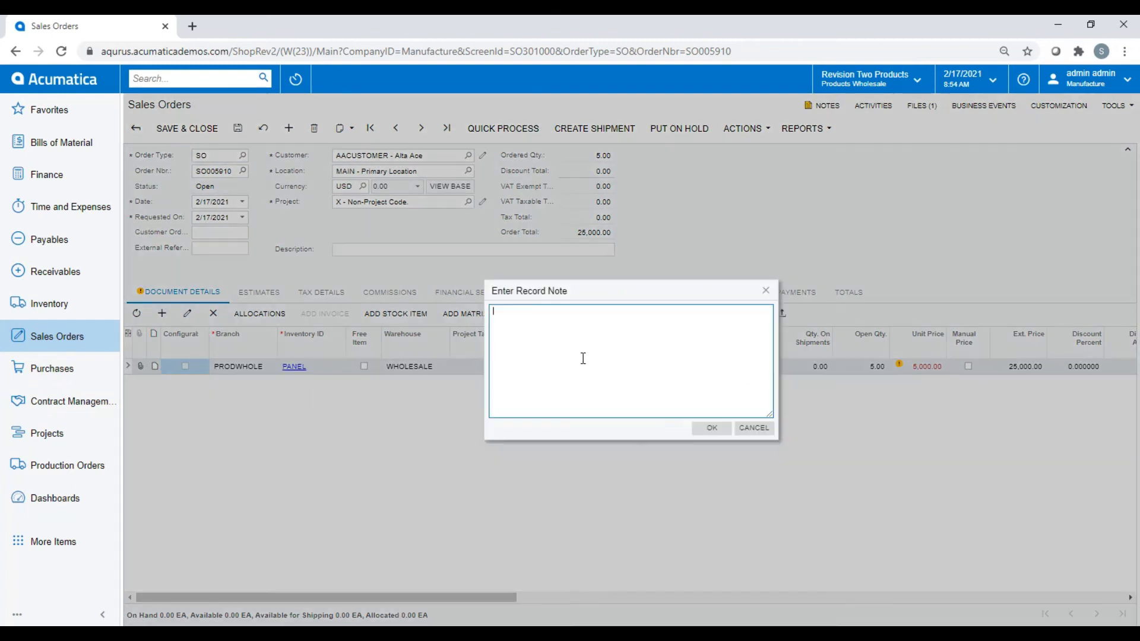
type("Line level note")
left_click(712, 429)
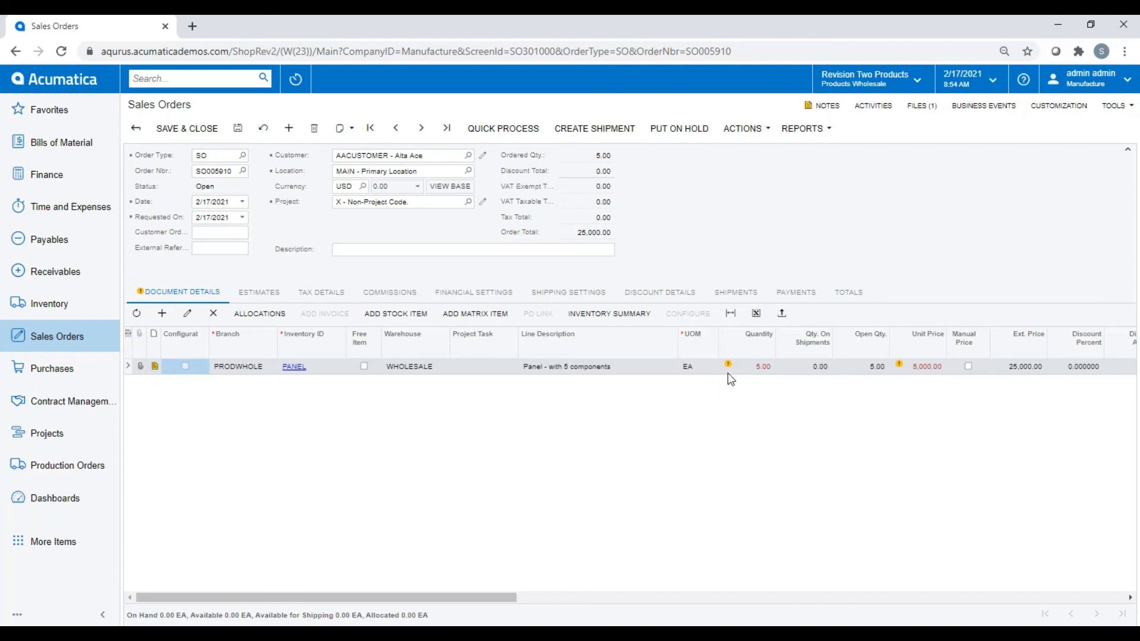
Check the quantity warning on the PANEL line and examine the item's on-hand quantity in its warehouse details
mouse_move(735, 364)
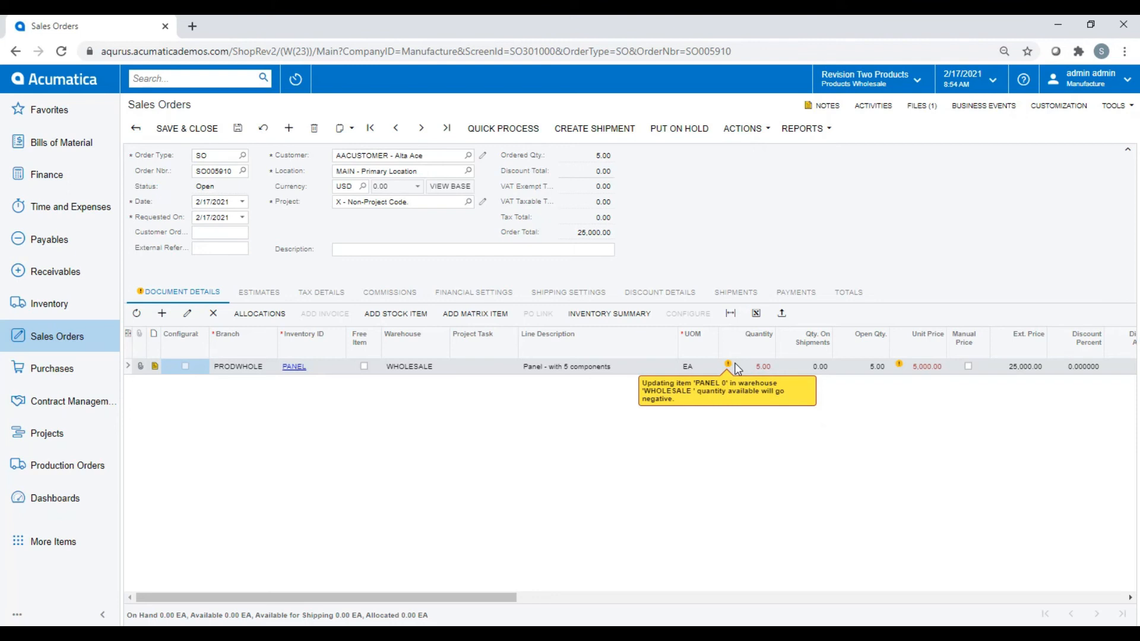
left_click(294, 367)
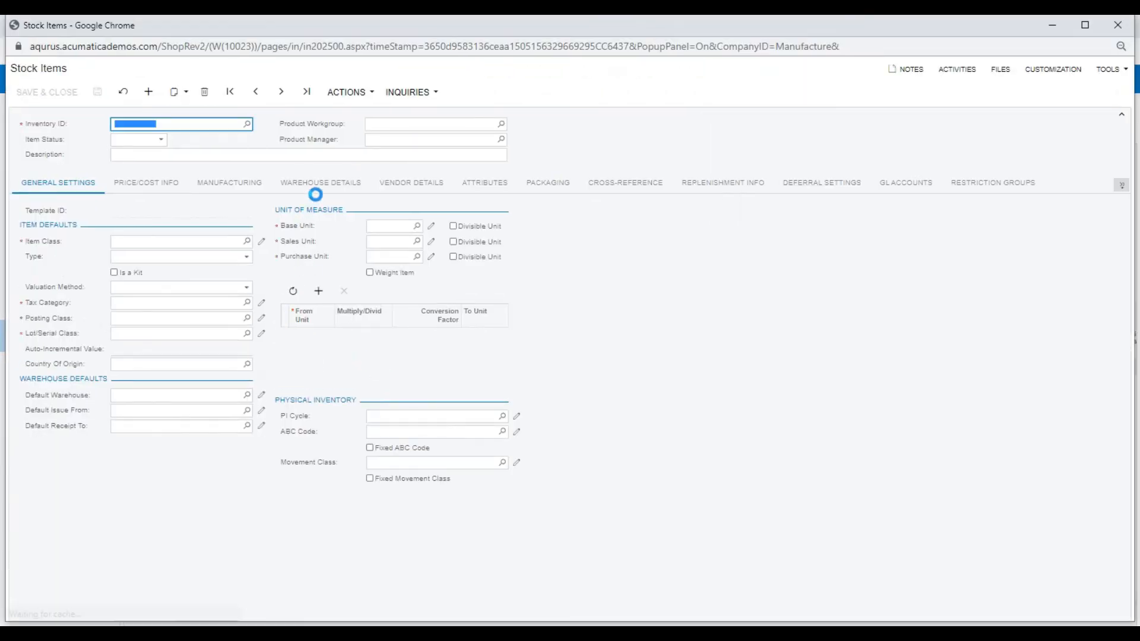
left_click(324, 189)
left_click(738, 270)
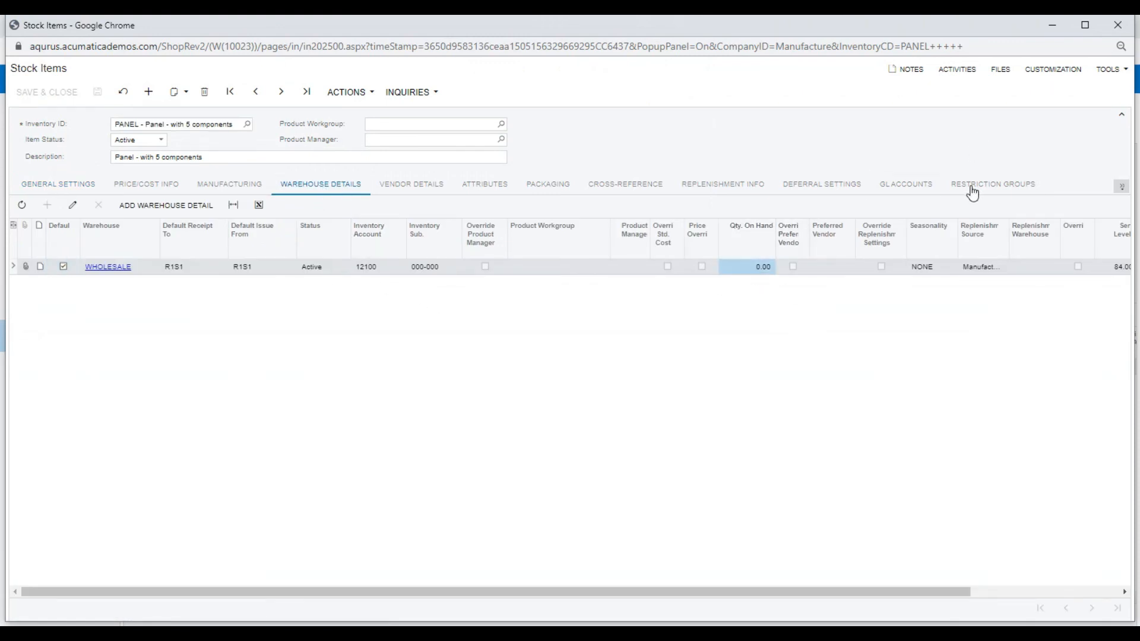
left_click(1117, 25)
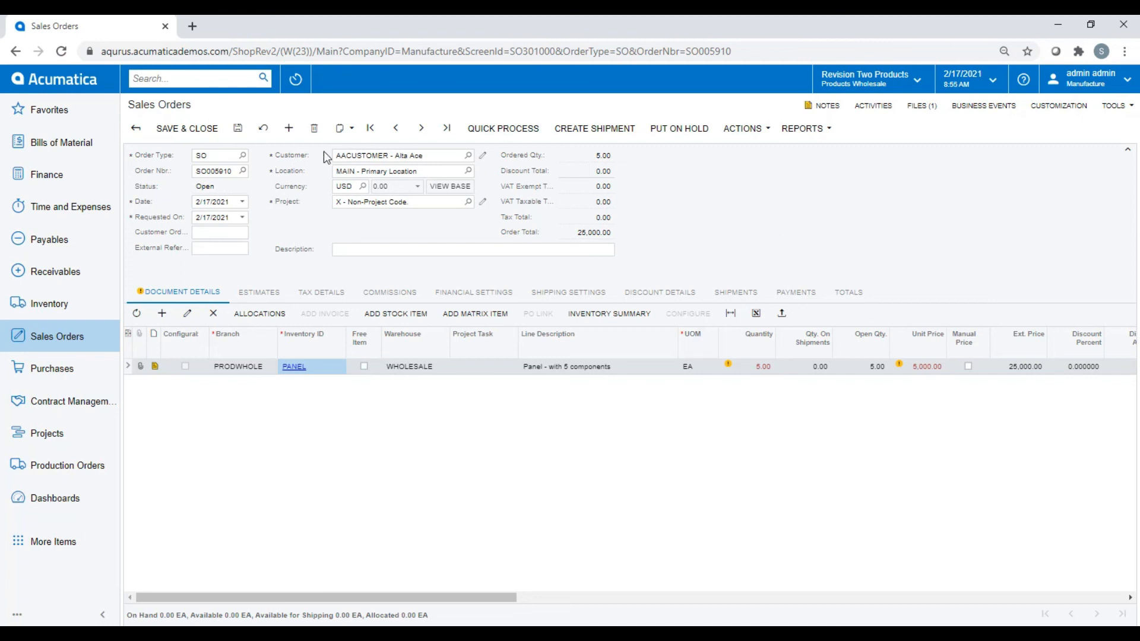
Save the sales order with its notes and view the actions available for it
left_click(238, 127)
left_click(745, 129)
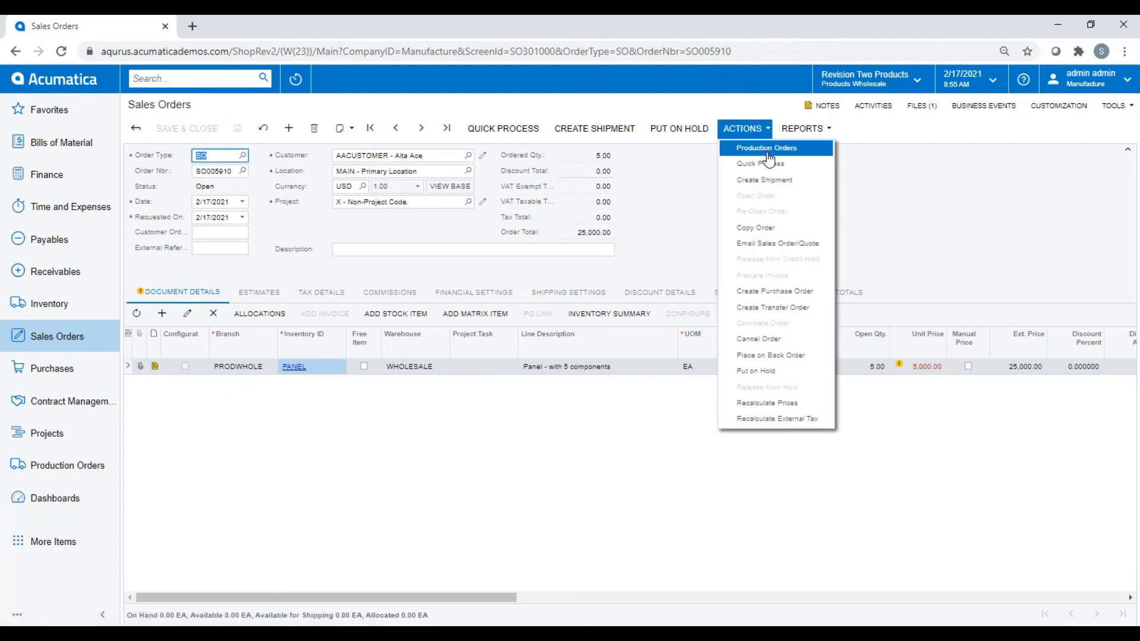
left_click(1028, 215)
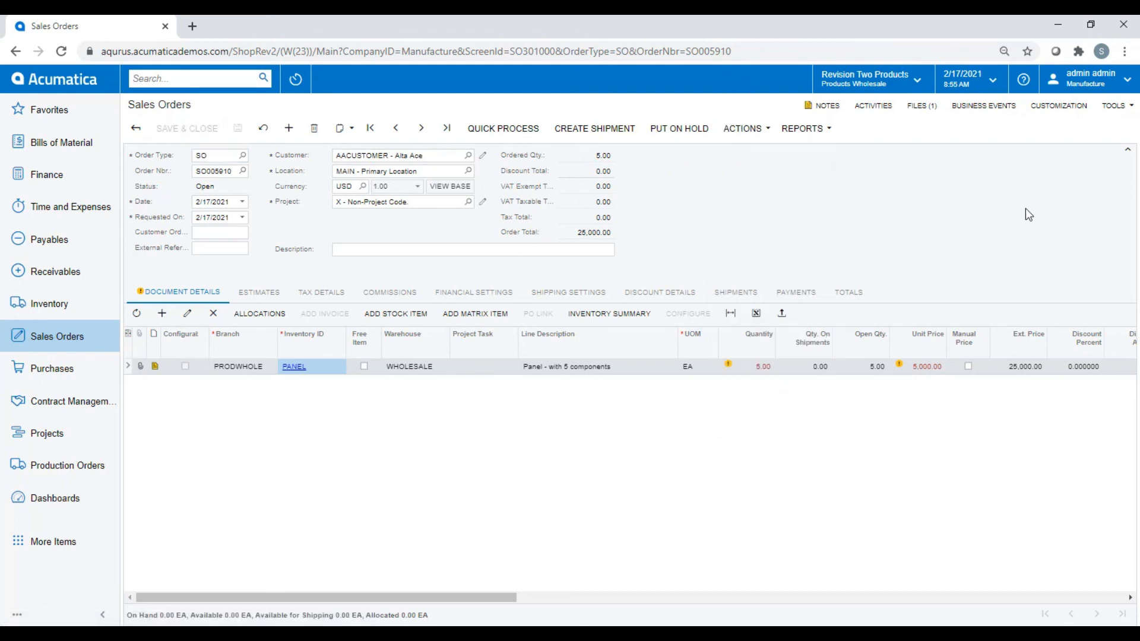